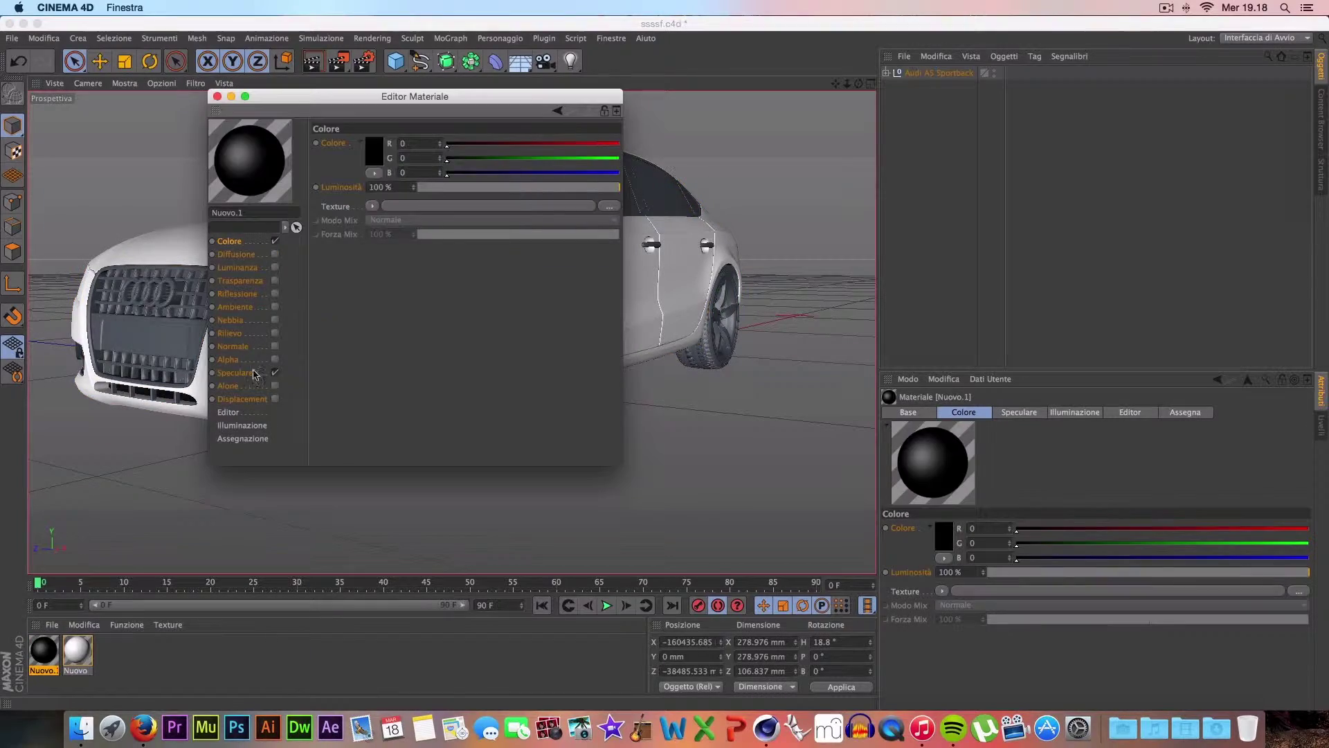
# Step: Open the Speculare (specular) settings of the white body material
pyautogui.click(254, 374)
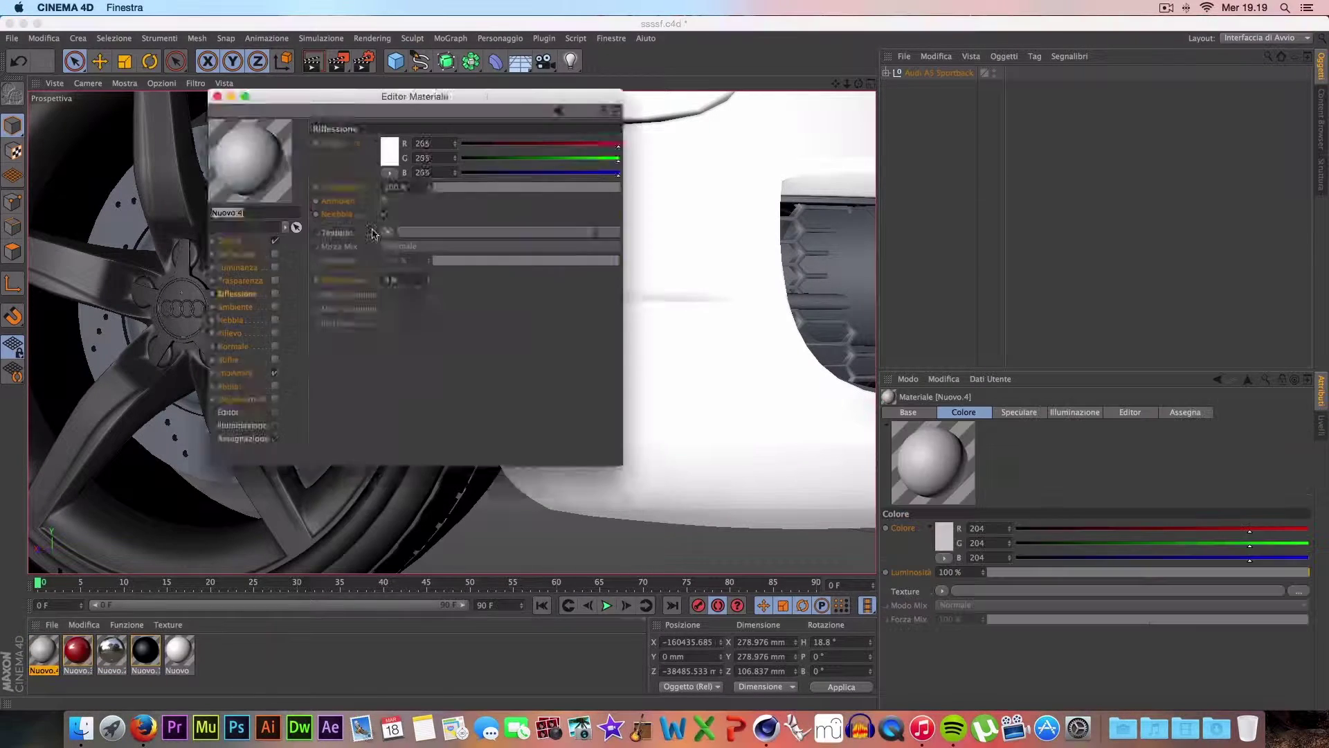
# Step: Enable the Rilievo bump on the dark material with a Distorsore effects shader at 92% strength
pyautogui.click(377, 438)
pyautogui.click(490, 281)
pyautogui.click(629, 569)
pyautogui.click(494, 286)
pyautogui.click(603, 455)
pyautogui.click(490, 280)
pyautogui.click(623, 623)
pyautogui.click(490, 280)
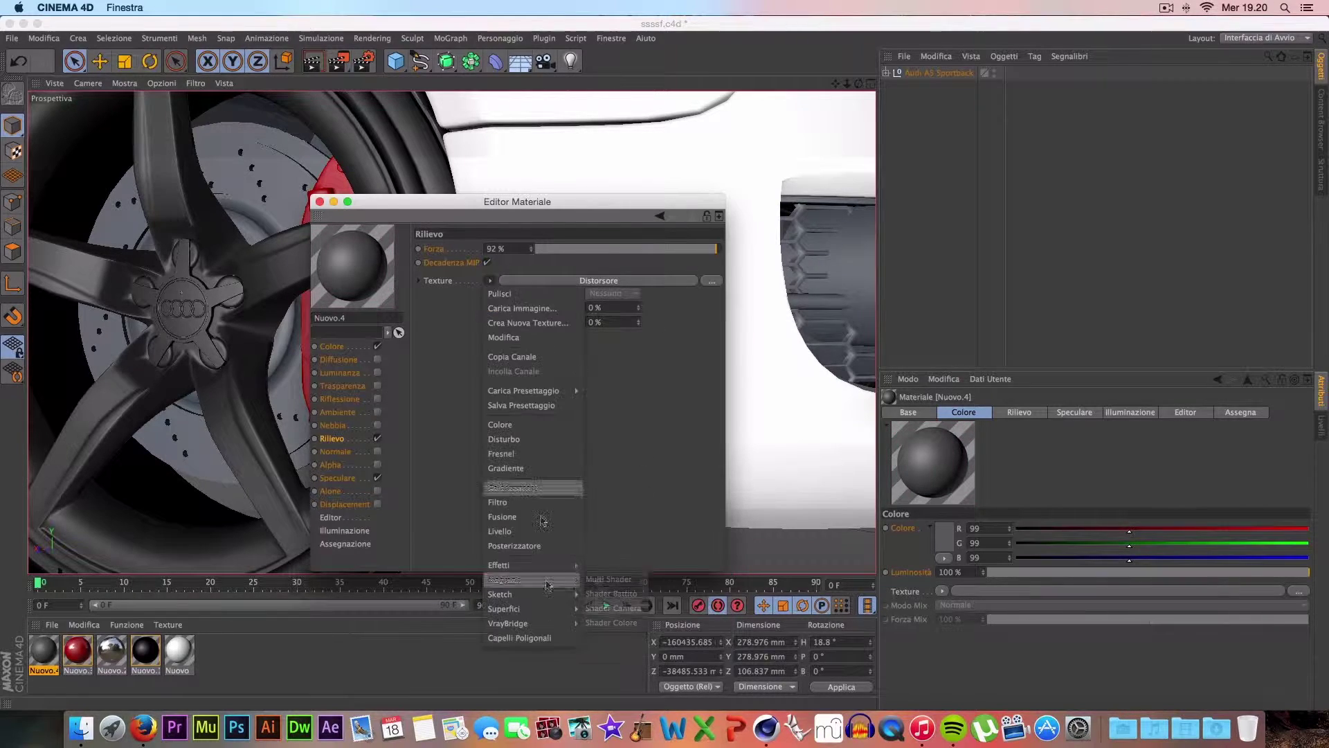
pyautogui.click(623, 596)
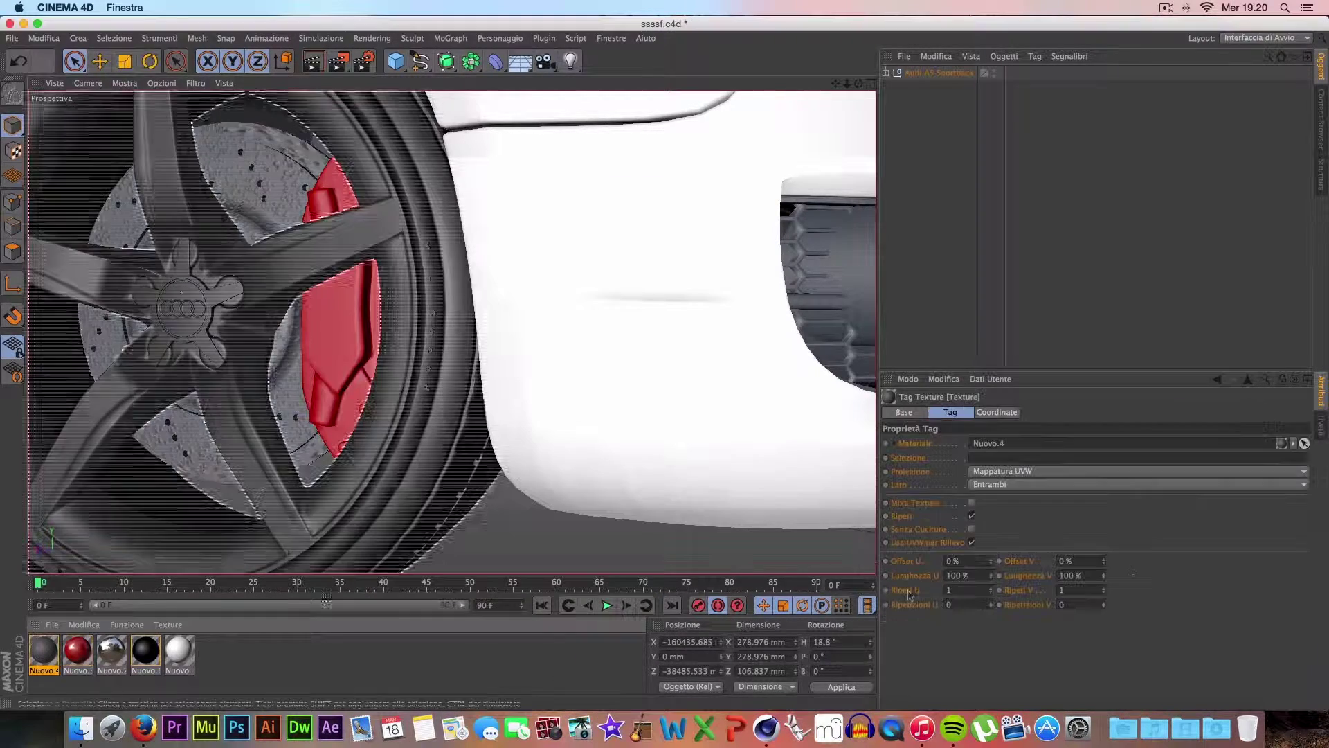
# Step: Zoom the viewport out to show the whole side of the car
pyautogui.scroll(-5, 848, 574)
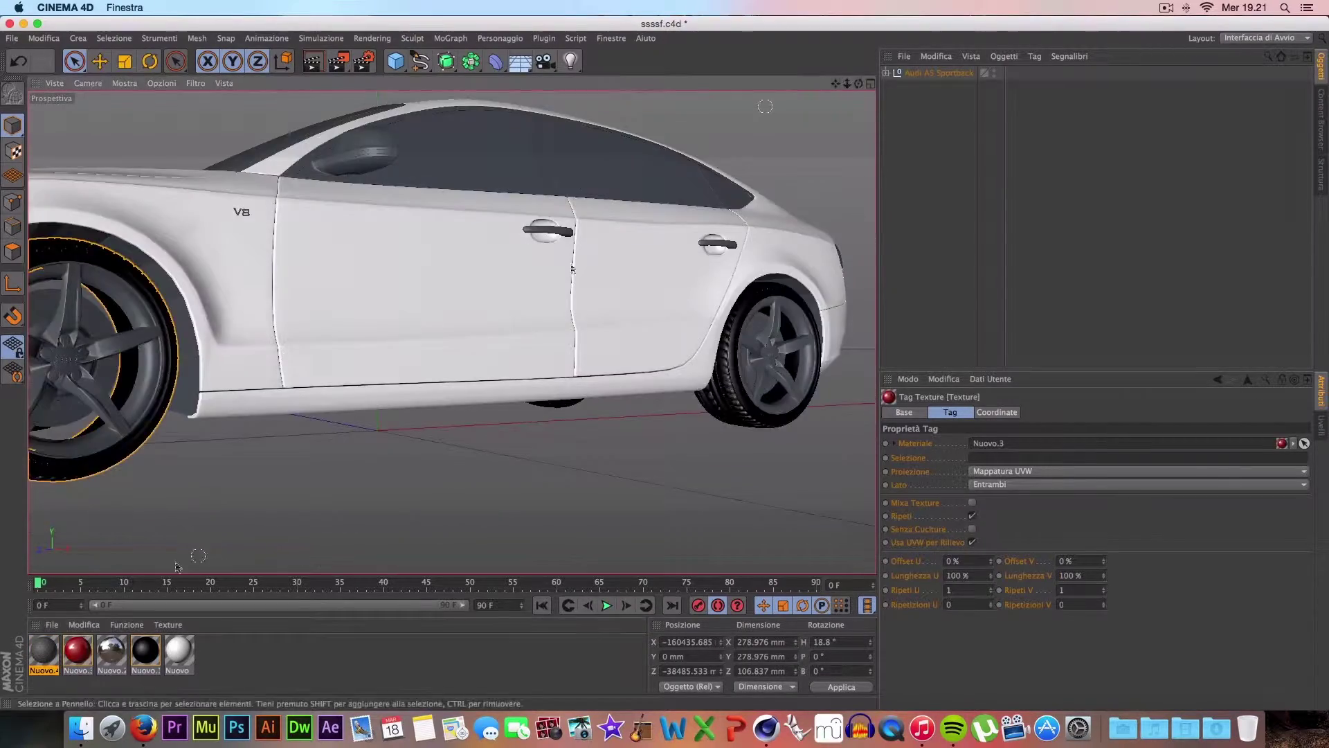
pyautogui.moveTo(77, 651); pyautogui.dragTo(201, 374)
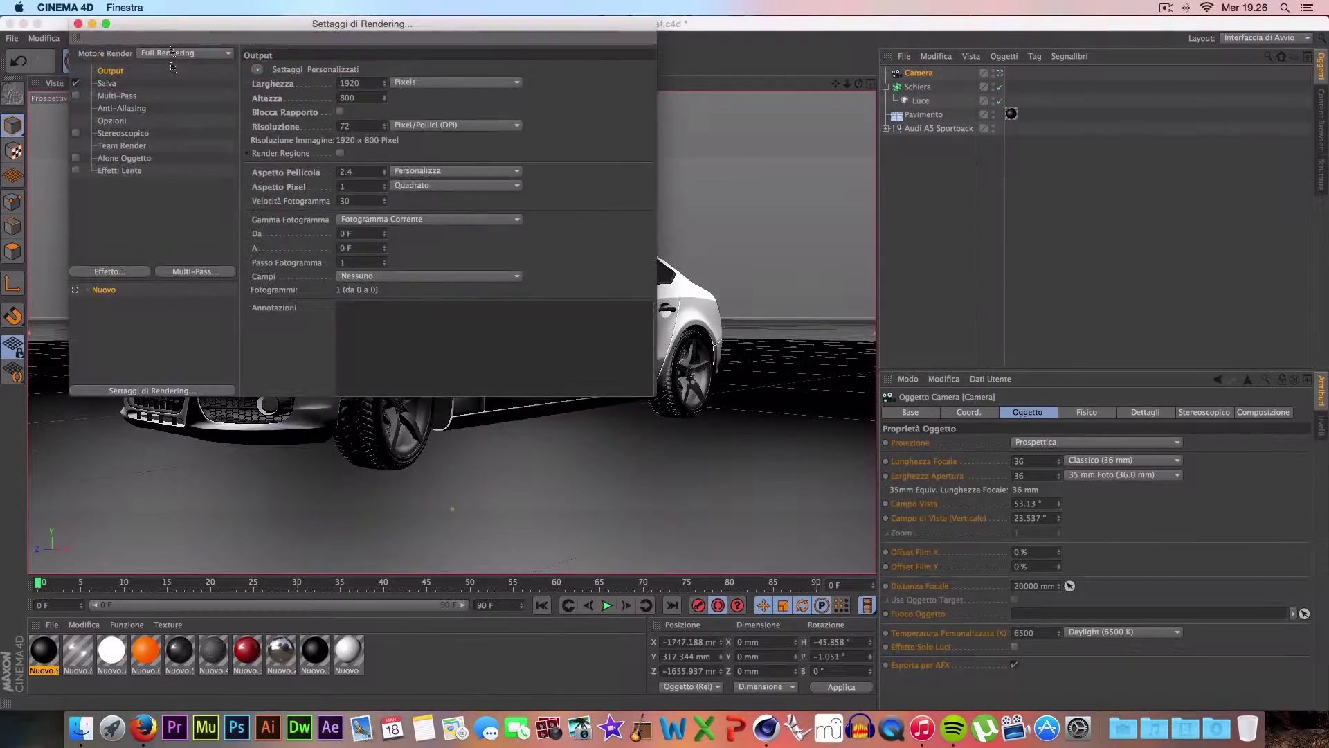
# Step: Start a preview render of the car in the viewport with Ctrl+R
pyautogui.hotkey('ctrl', 'r')
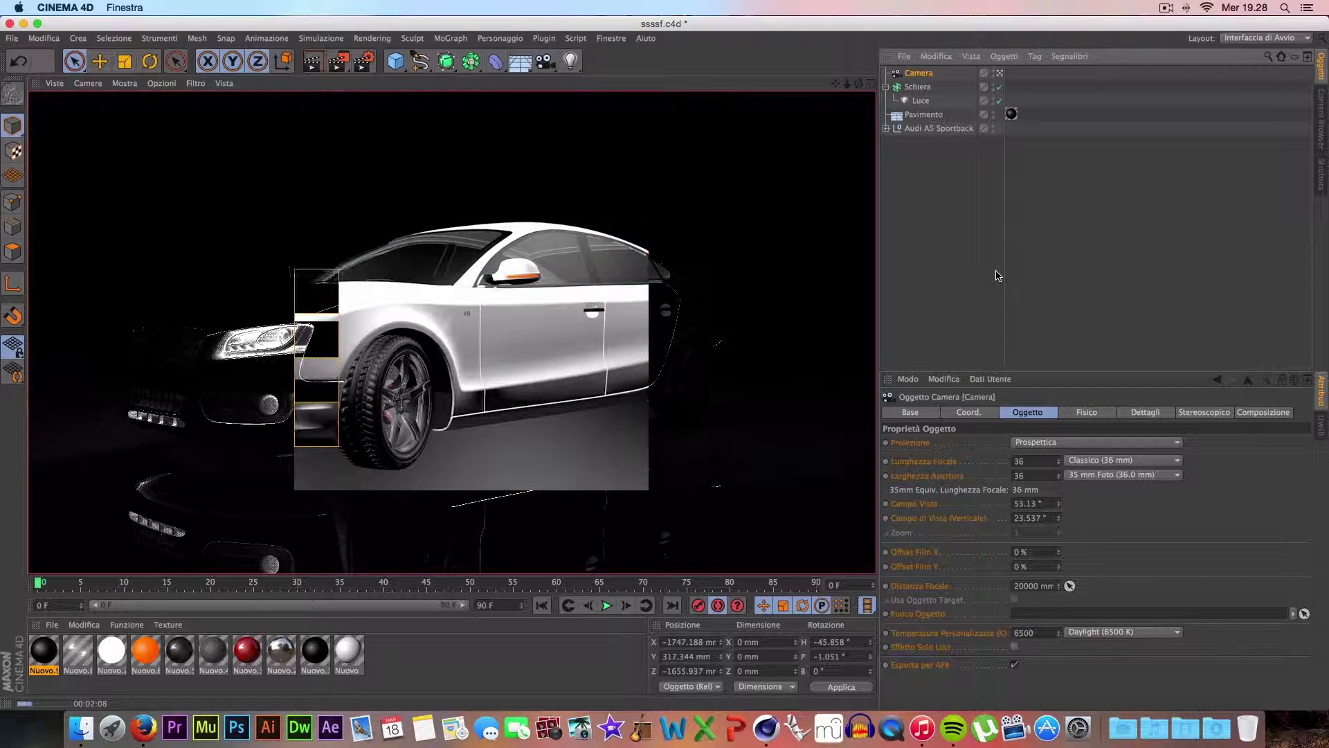
# Step: Stop the running viewport render
pyautogui.hotkey('ctrl', 'z')
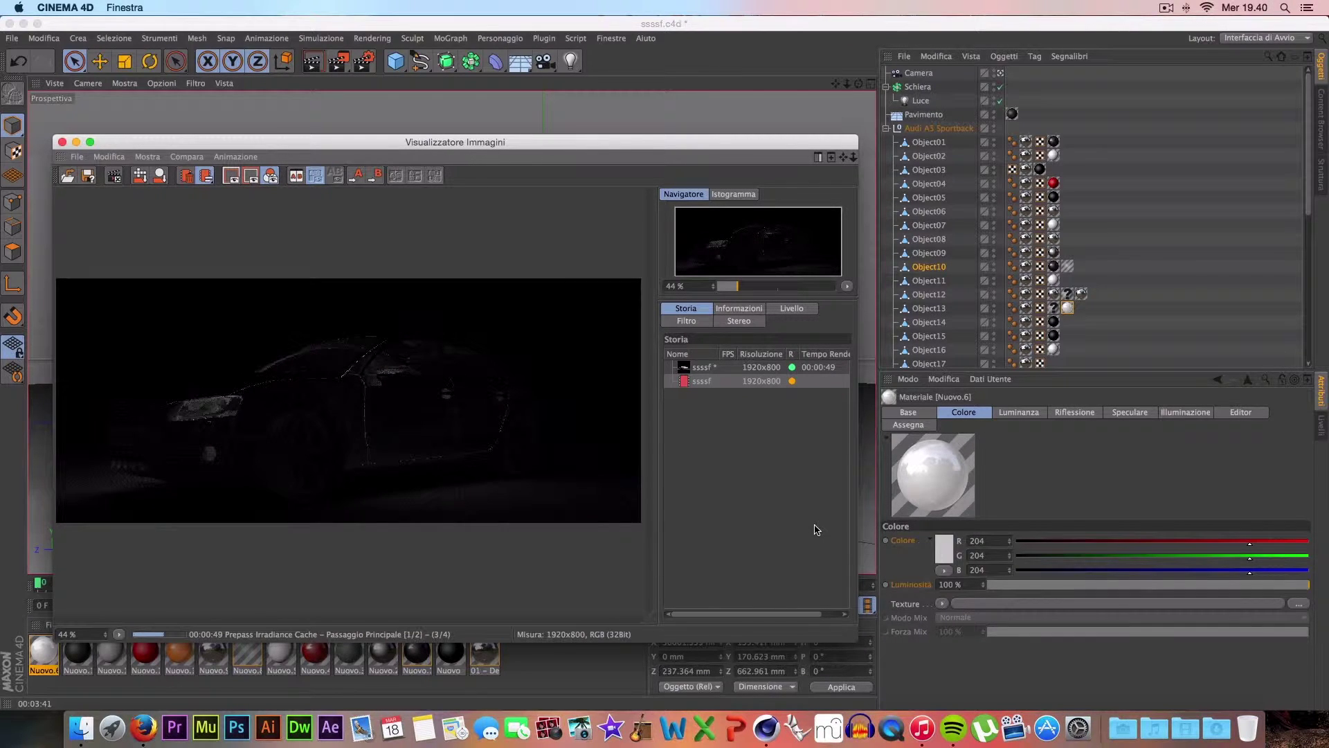
# Step: Click the bottom dock area while the Picture Viewer render finishes
pyautogui.click(124, 706)
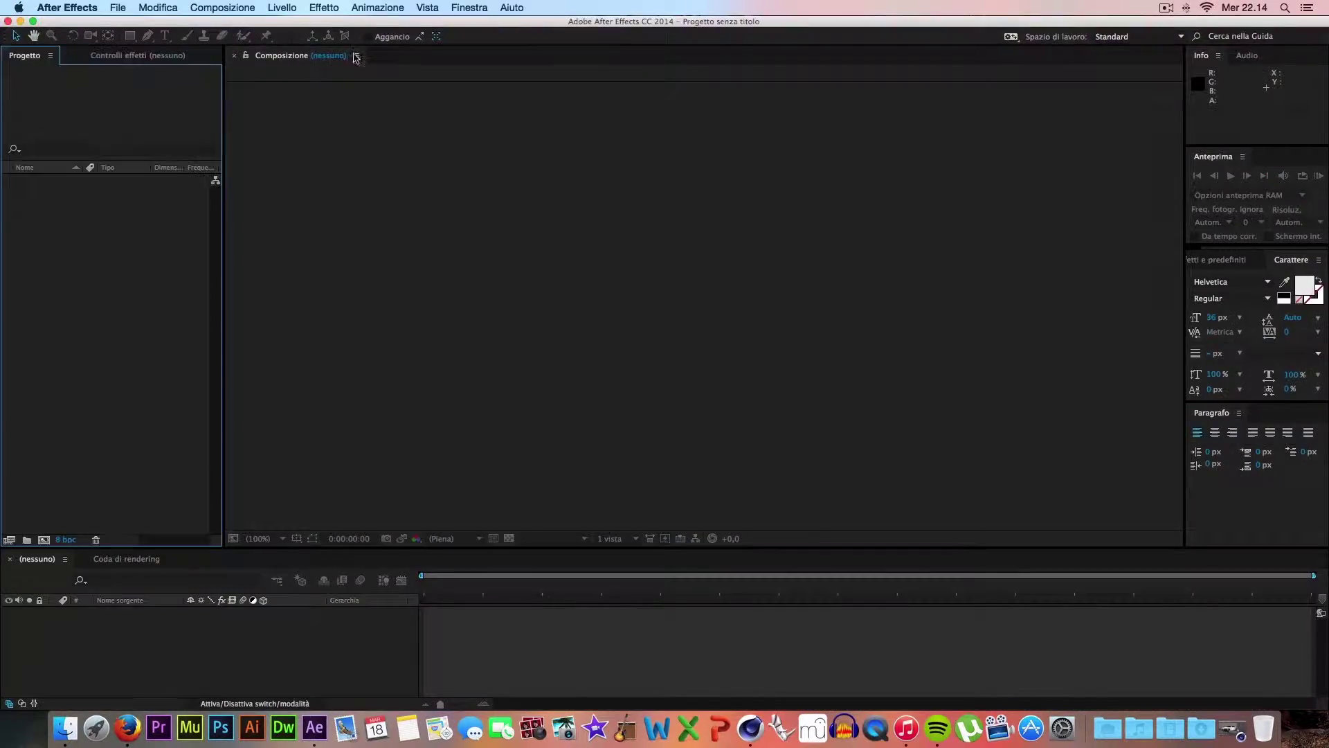
# Step: Drag Audi A5.jpg into the After Effects Project panel to import it
pyautogui.moveTo(270, 295); pyautogui.dragTo(54, 254)
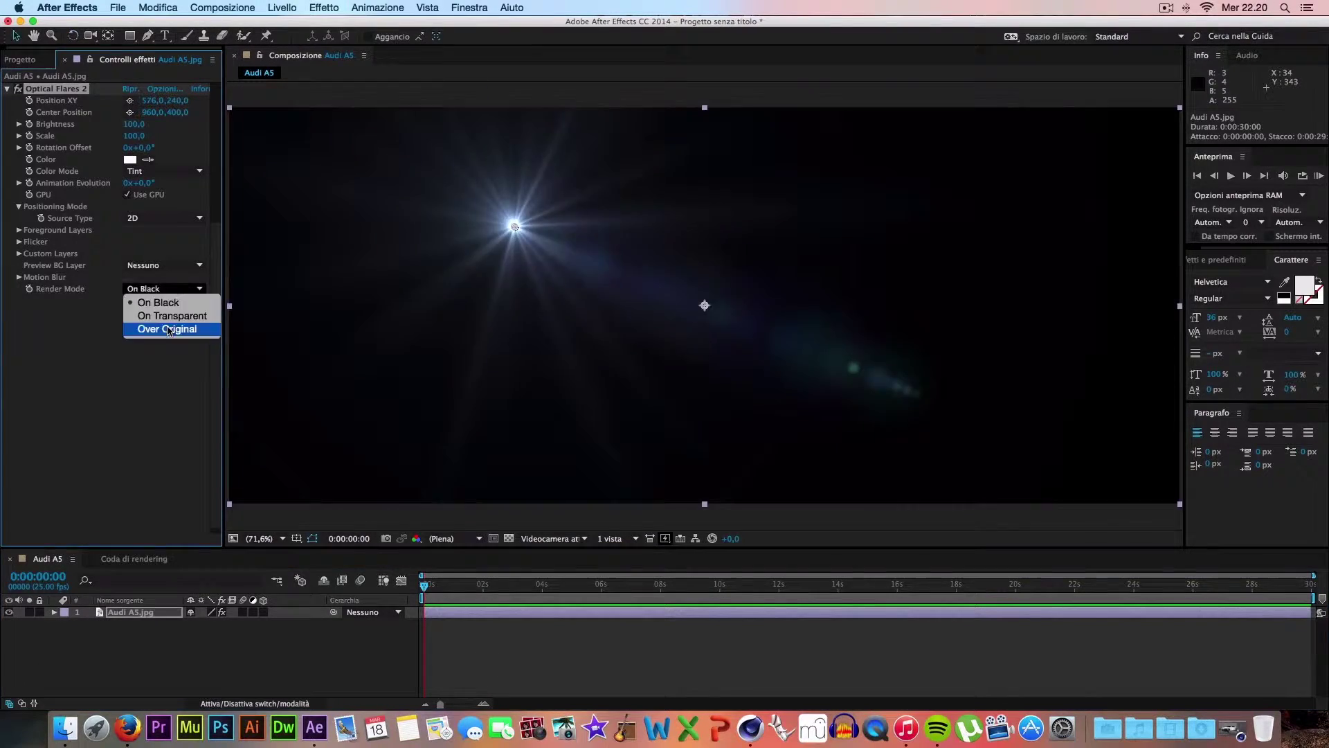
# Step: Set Optical Flares 2 to render Over Original, then deselect the layer to view the result
pyautogui.click(167, 328)
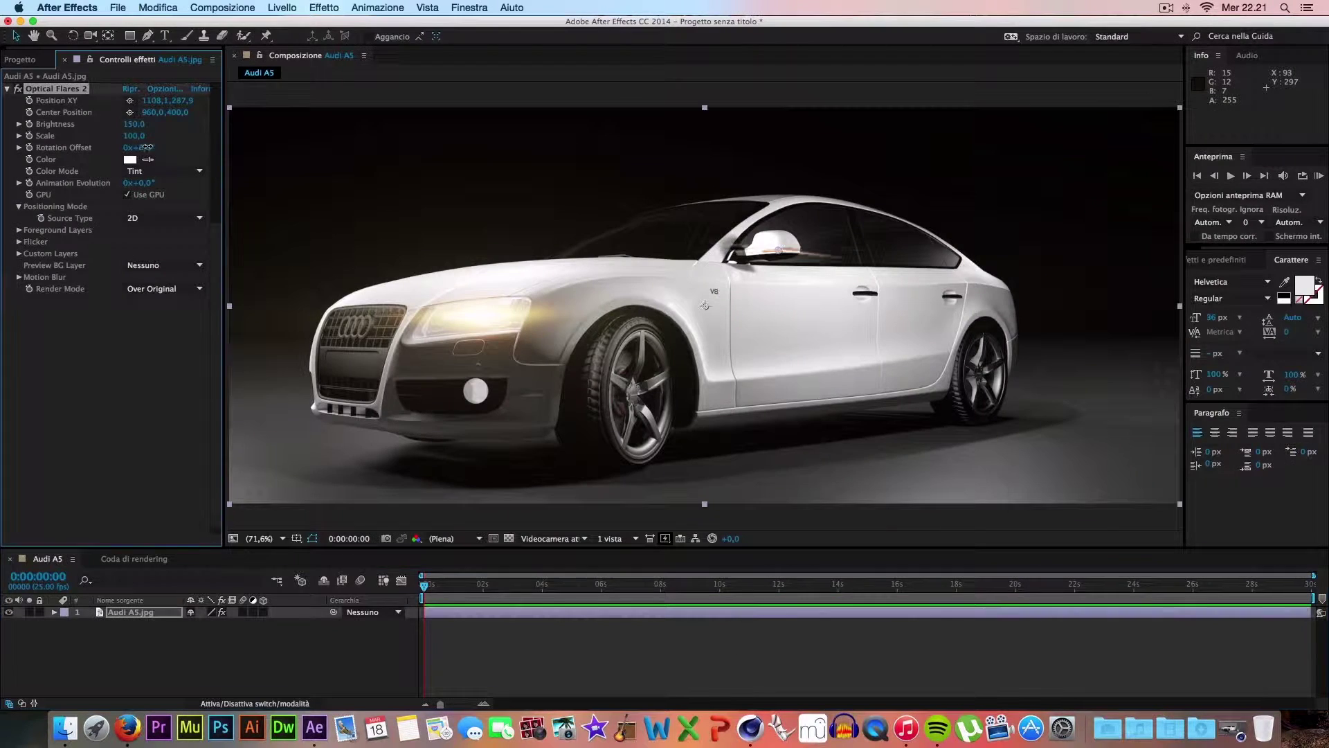
pyautogui.click(584, 670)
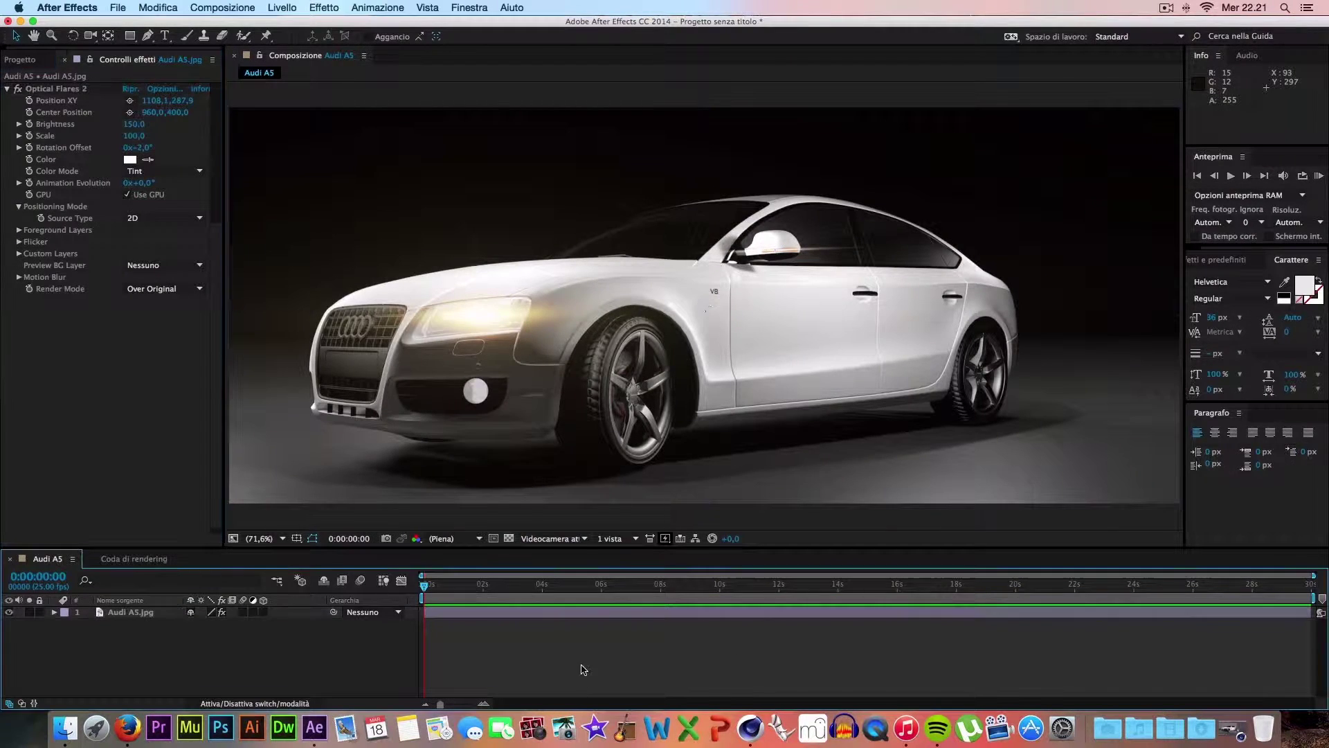